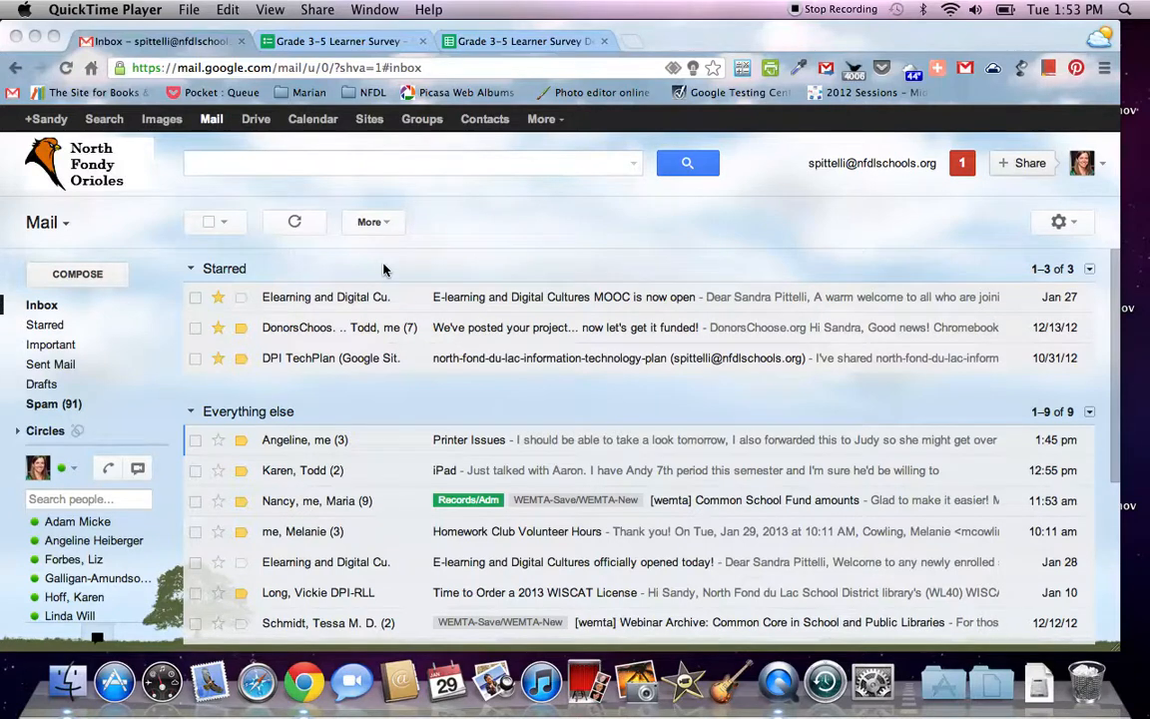
Switch from Gmail to Google Drive and open the school district's template gallery for creating a new file.
{"action": "left_click", "coordinate": [257, 120]}
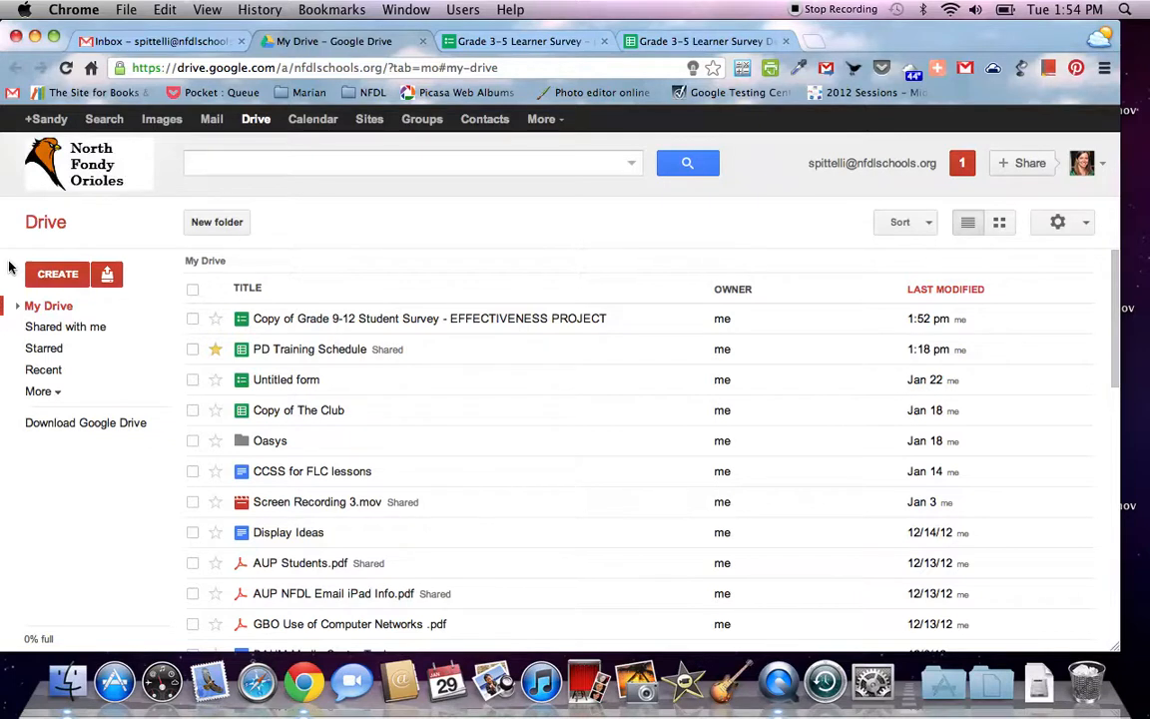
{"action": "left_click", "coordinate": [58, 276]}
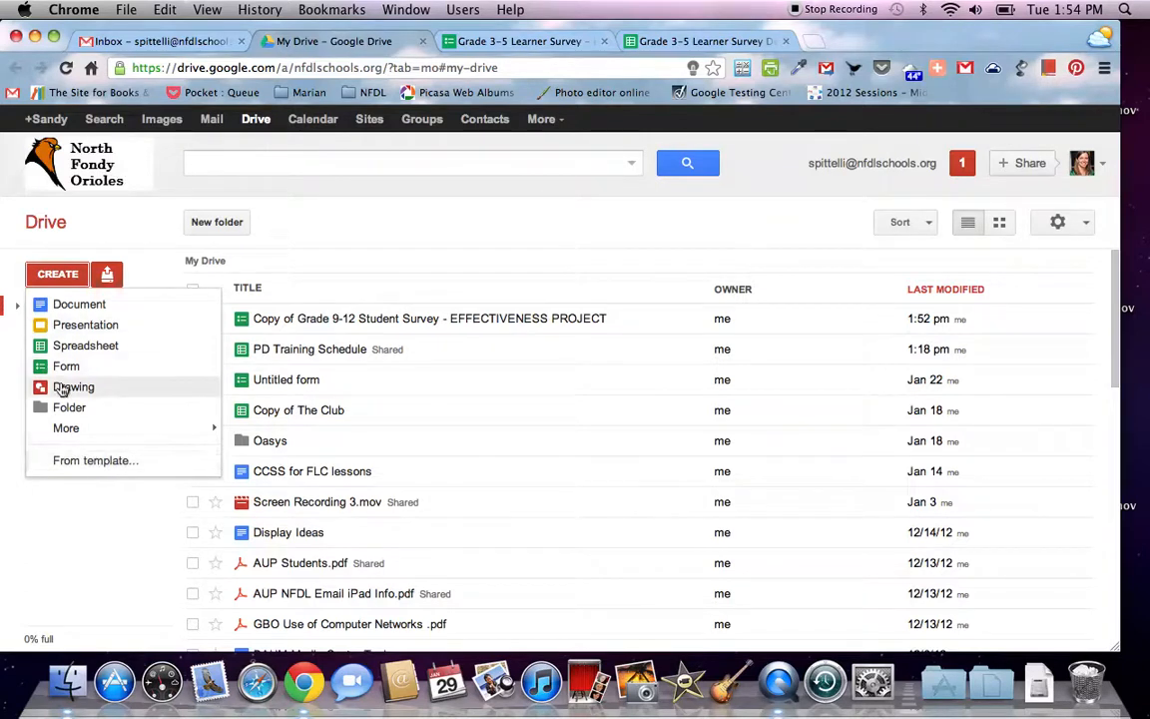
{"action": "left_click", "coordinate": [81, 461]}
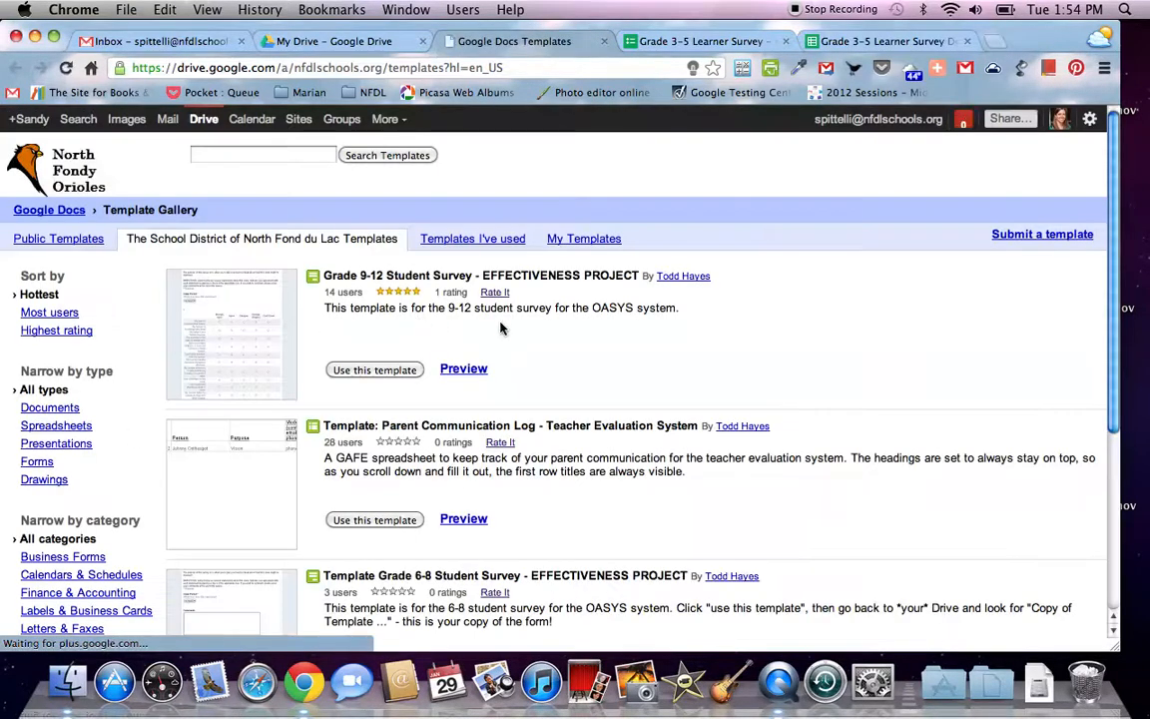
Create a form from the "Grade 9-12 Student Survey - EFFECTIVENESS PROJECT" template and review its questions down to the Comments field.
{"action": "scroll", "coordinate": [564, 354], "scroll_direction": "down", "scroll_amount": 3}
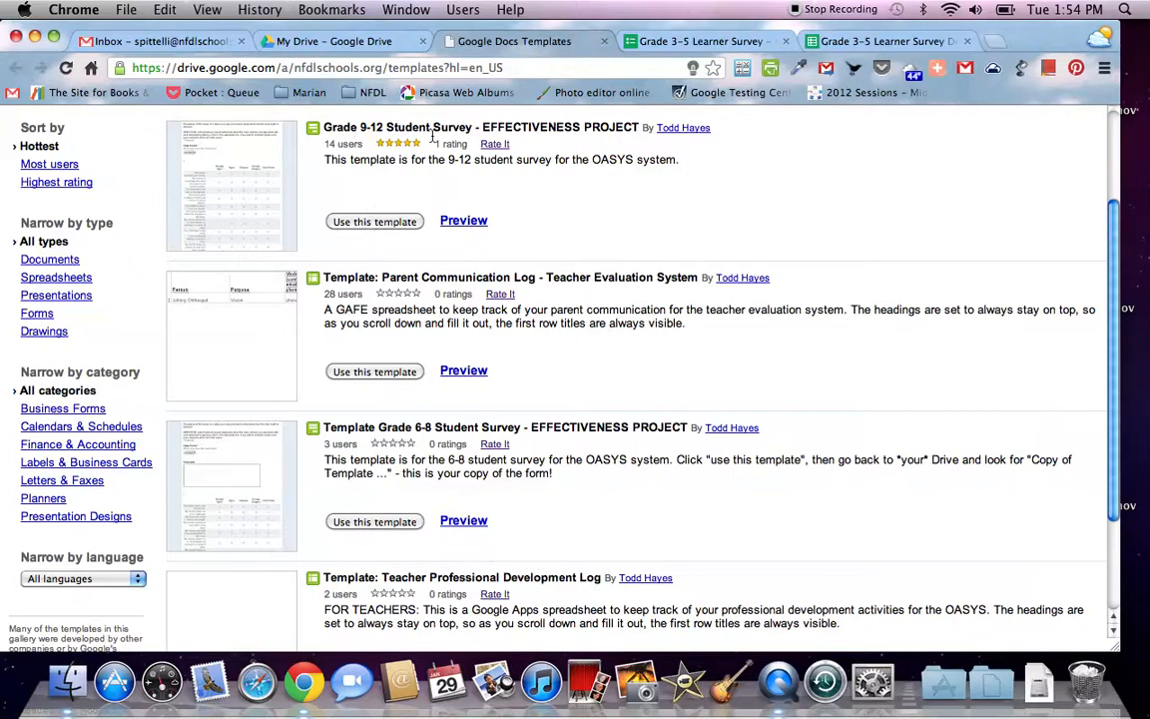
{"action": "left_click", "coordinate": [401, 229]}
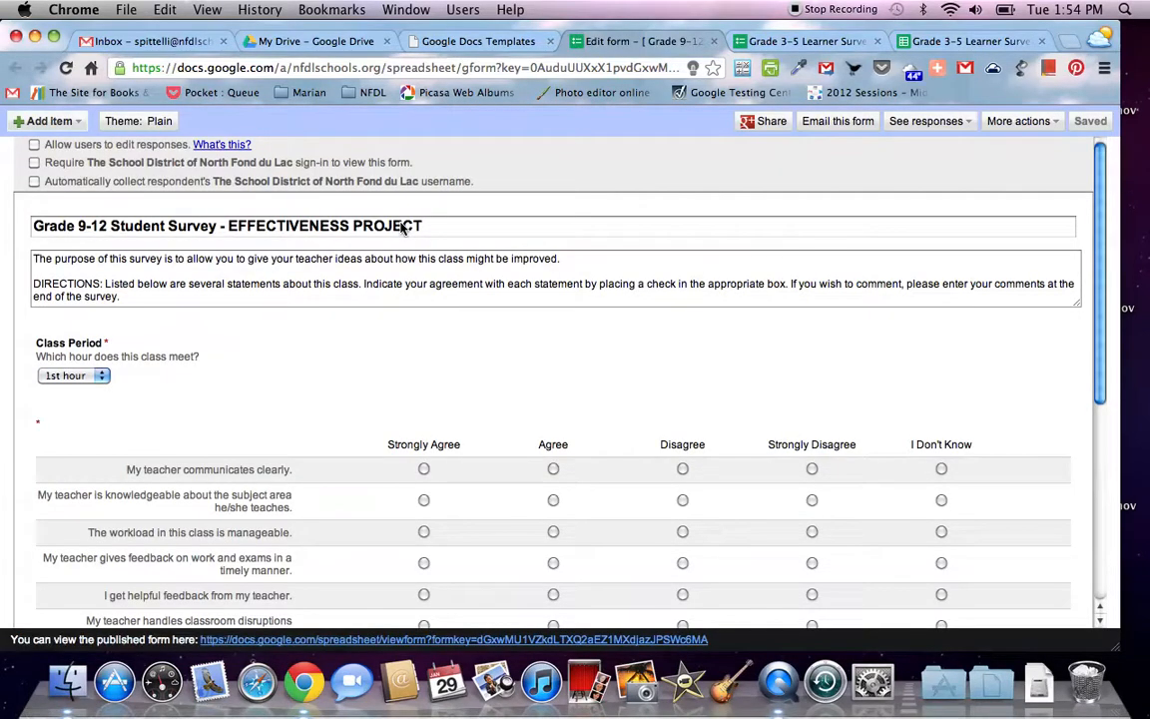
{"action": "mouse_move", "coordinate": [319, 351]}
{"action": "scroll", "coordinate": [375, 273], "scroll_direction": "down", "scroll_amount": 10}
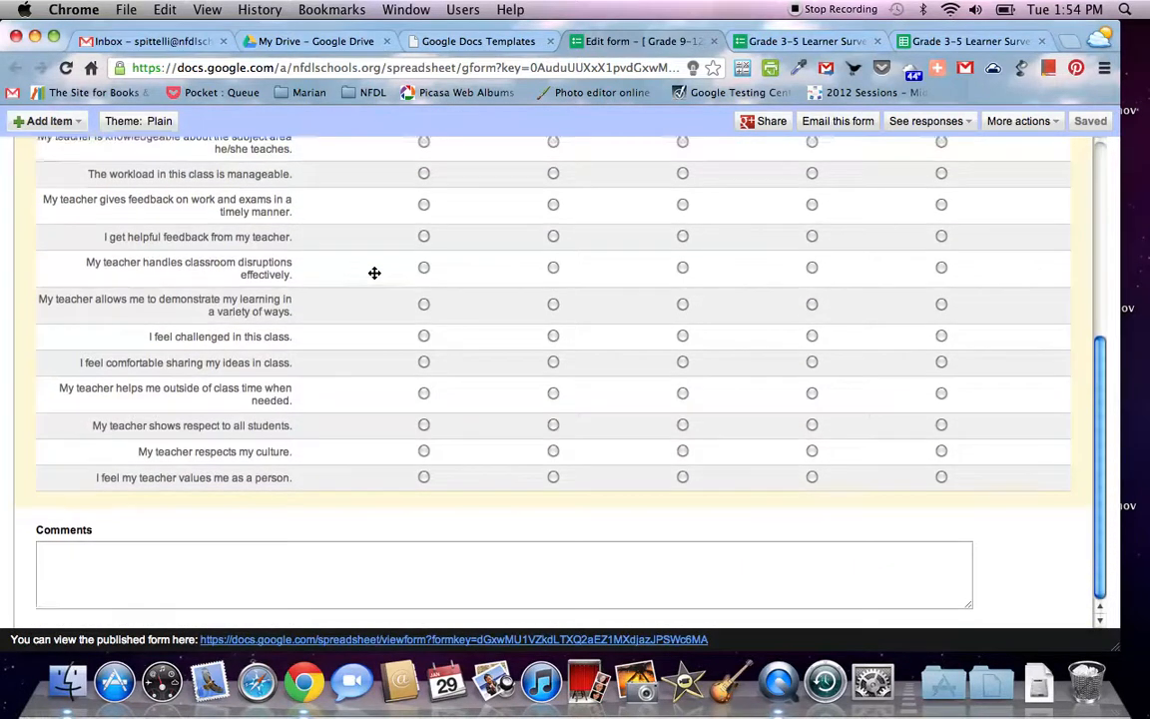
{"action": "scroll", "coordinate": [375, 273], "scroll_direction": "up", "scroll_amount": 4}
{"action": "scroll", "coordinate": [374, 278], "scroll_direction": "up", "scroll_amount": 4}
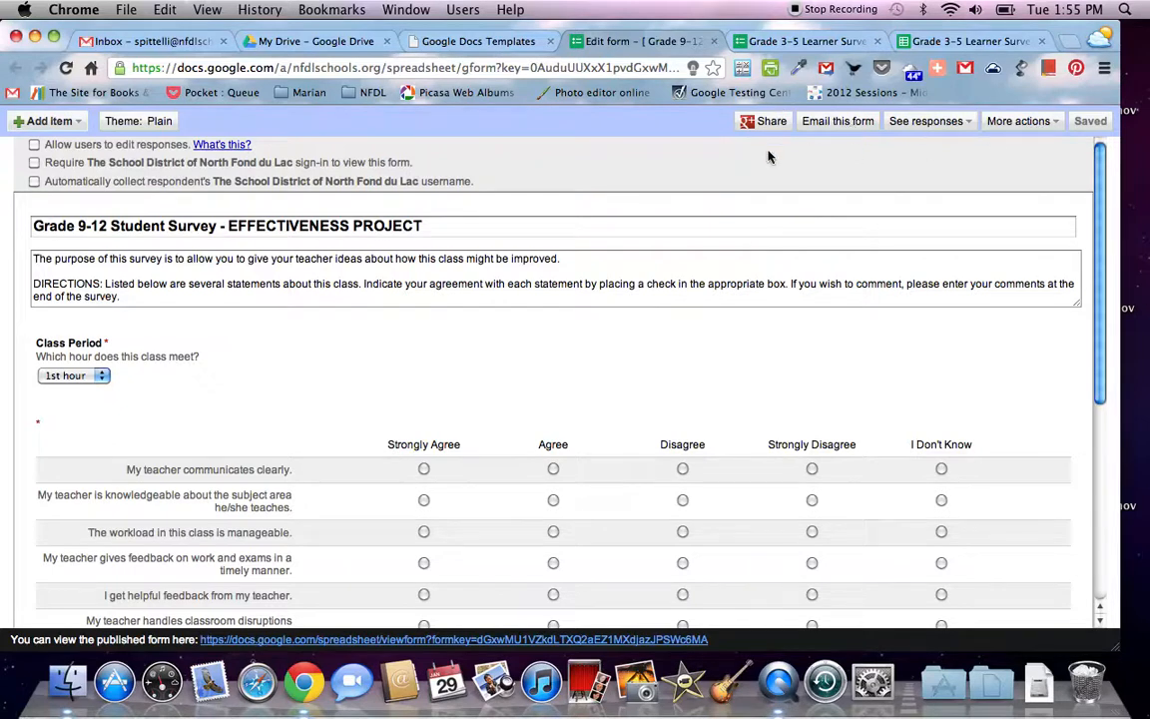
Start emailing the survey form, search the contacts for "flc" as recipients, and cancel without sending.
{"action": "left_click", "coordinate": [851, 122]}
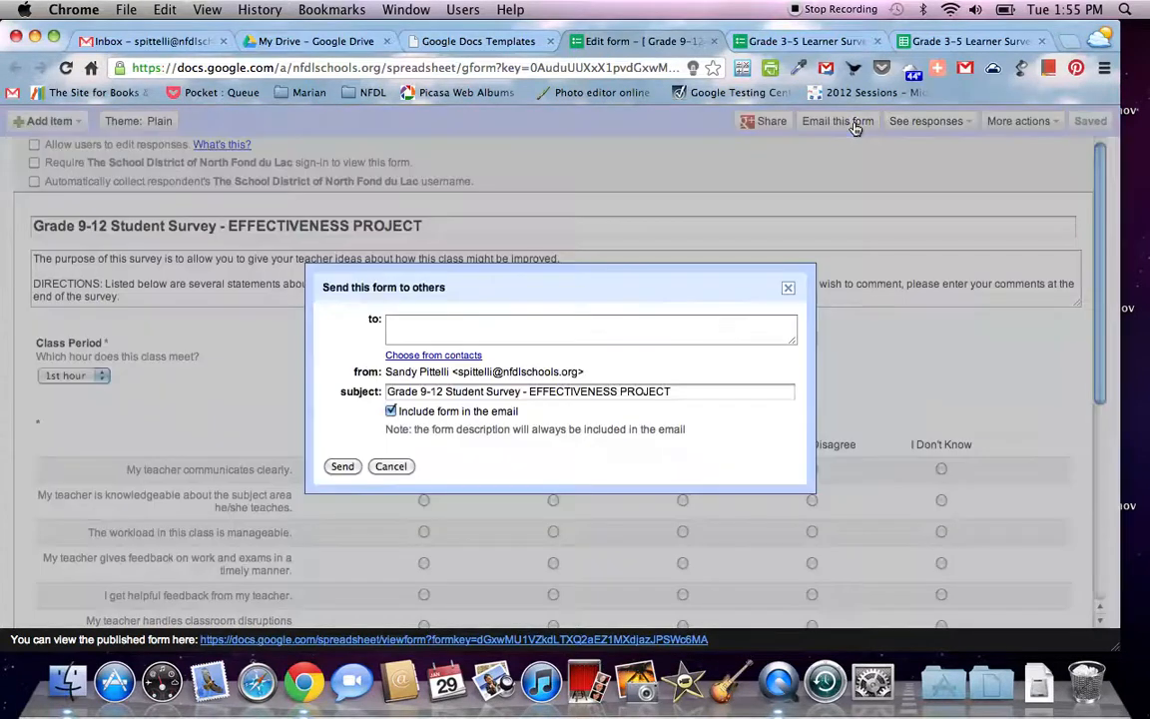
{"action": "left_click", "coordinate": [463, 325]}
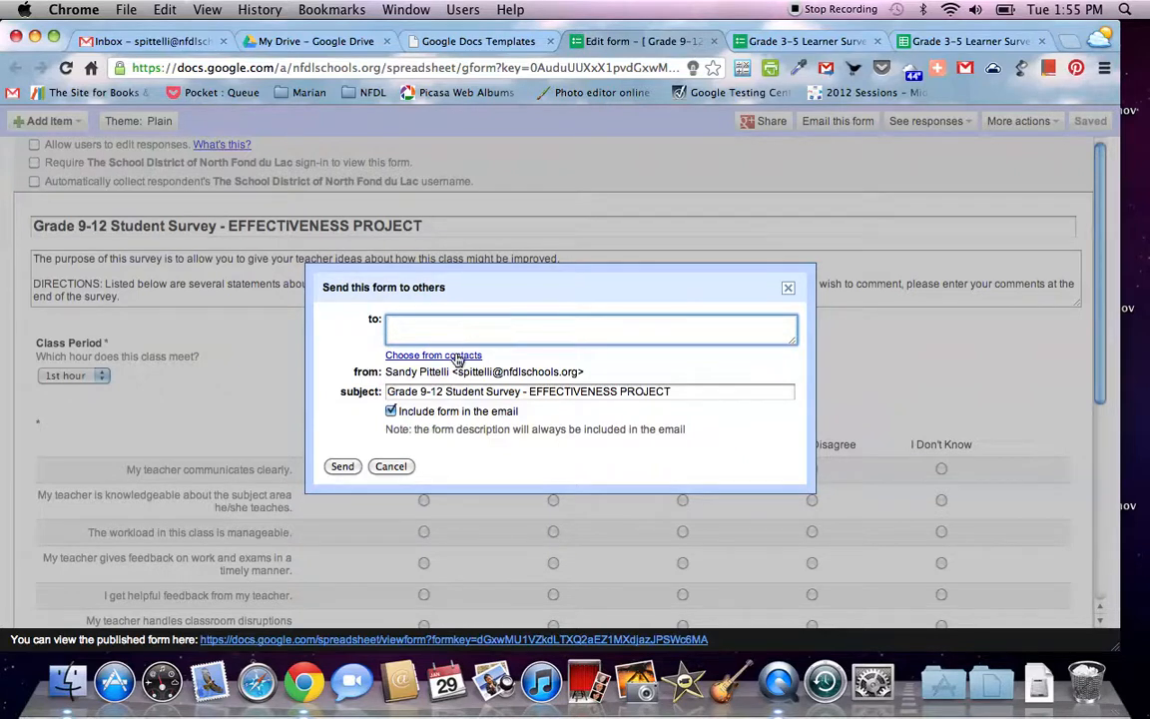
{"action": "left_click", "coordinate": [458, 356]}
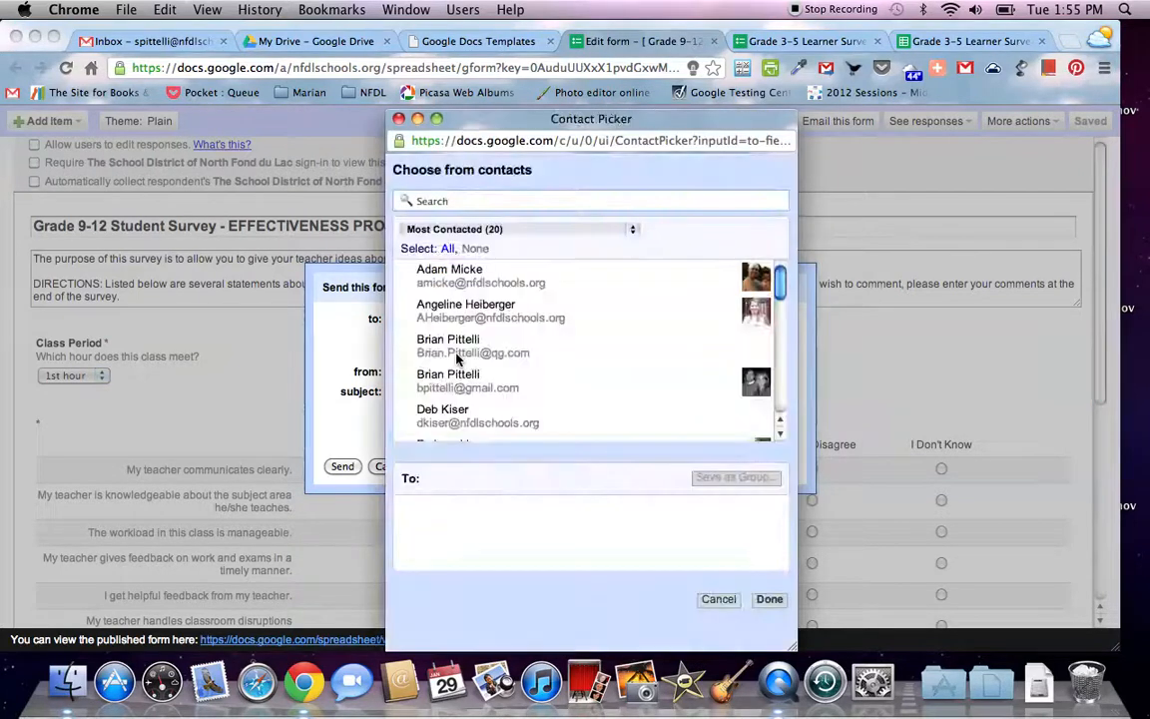
{"action": "left_click", "coordinate": [451, 201]}
{"action": "type", "text": "flc"}
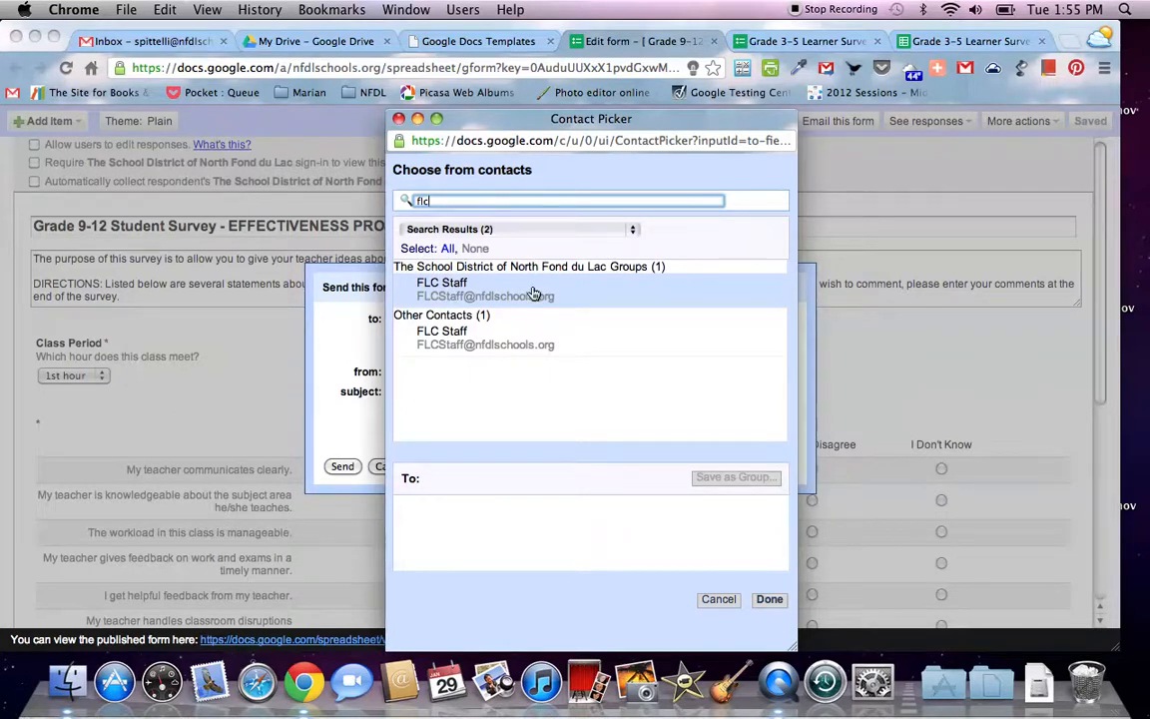
{"action": "left_click", "coordinate": [732, 600]}
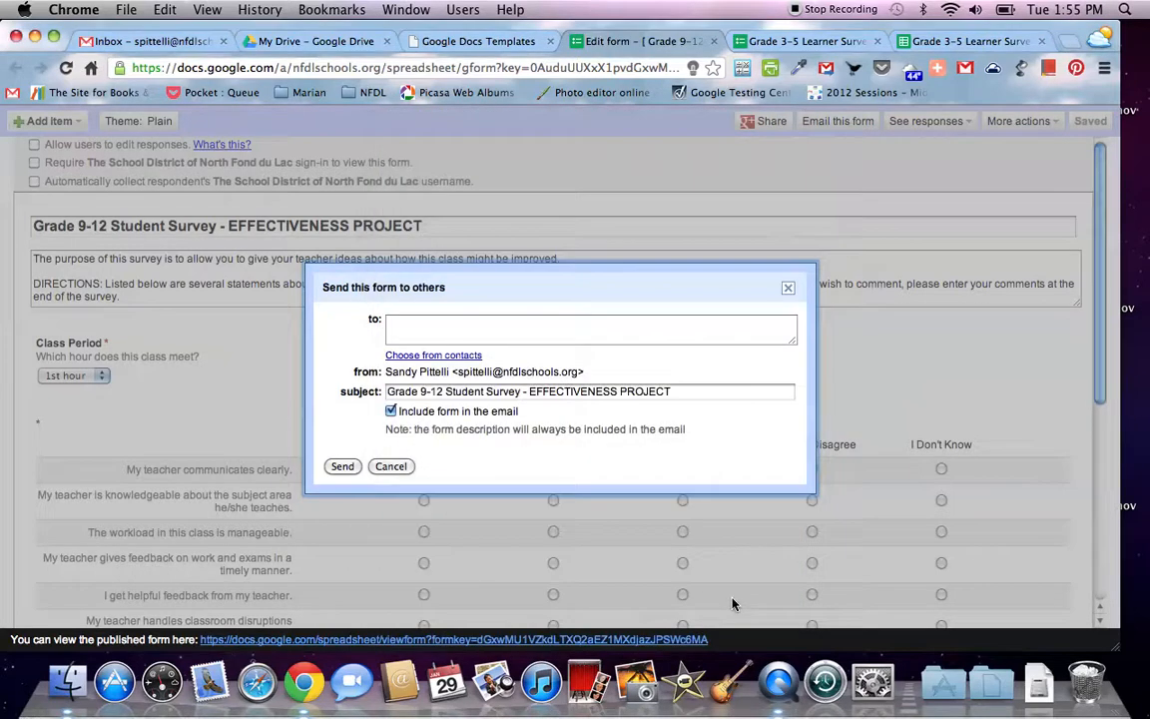
{"action": "left_click", "coordinate": [404, 470]}
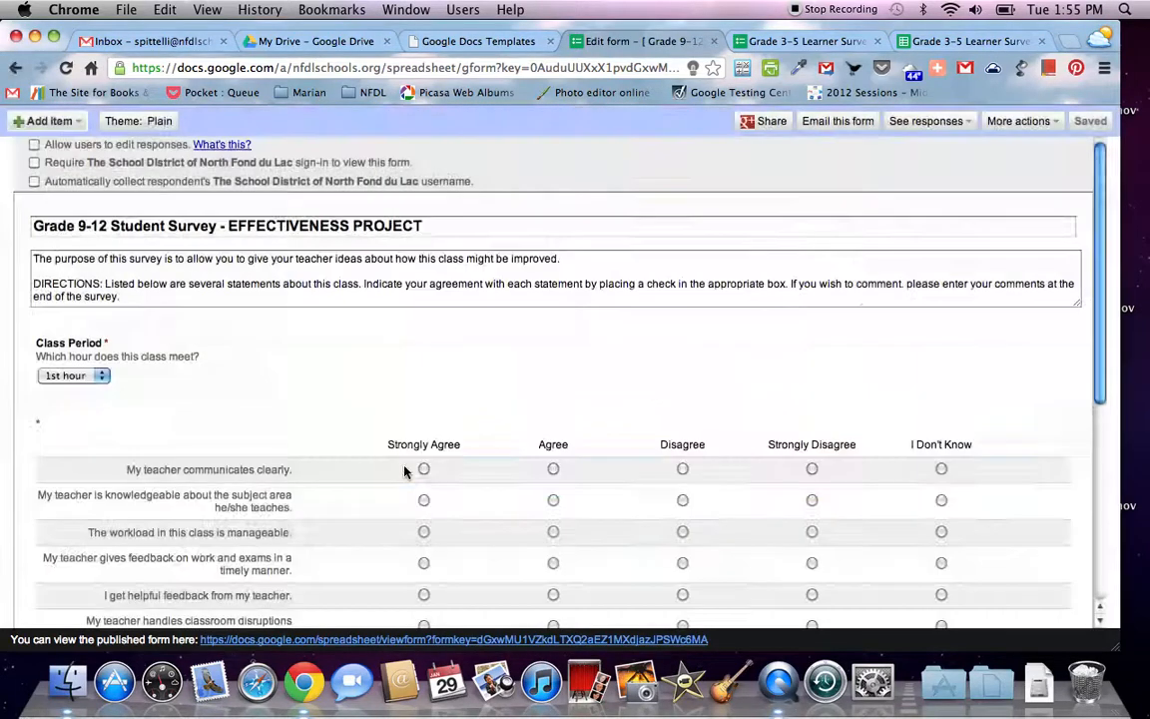
Display the survey form's embed code for a blog or website, dismiss it, and close the form.
{"action": "left_click", "coordinate": [1018, 121]}
{"action": "left_click", "coordinate": [1033, 147]}
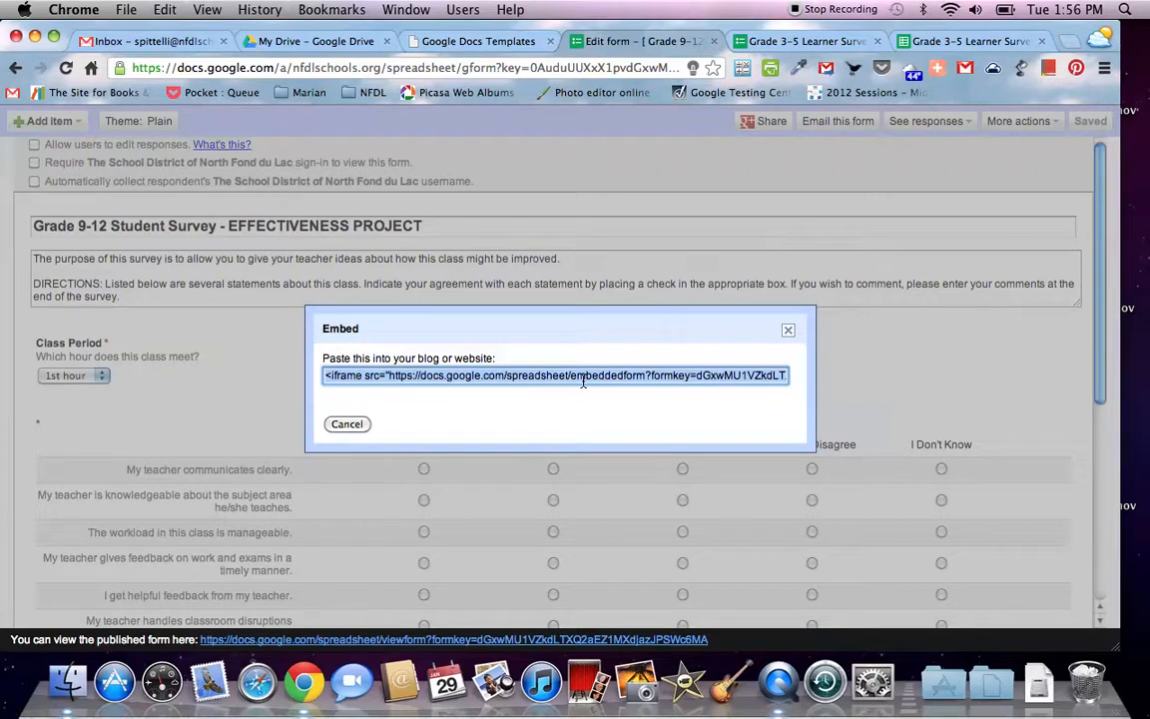
{"action": "left_click", "coordinate": [347, 424]}
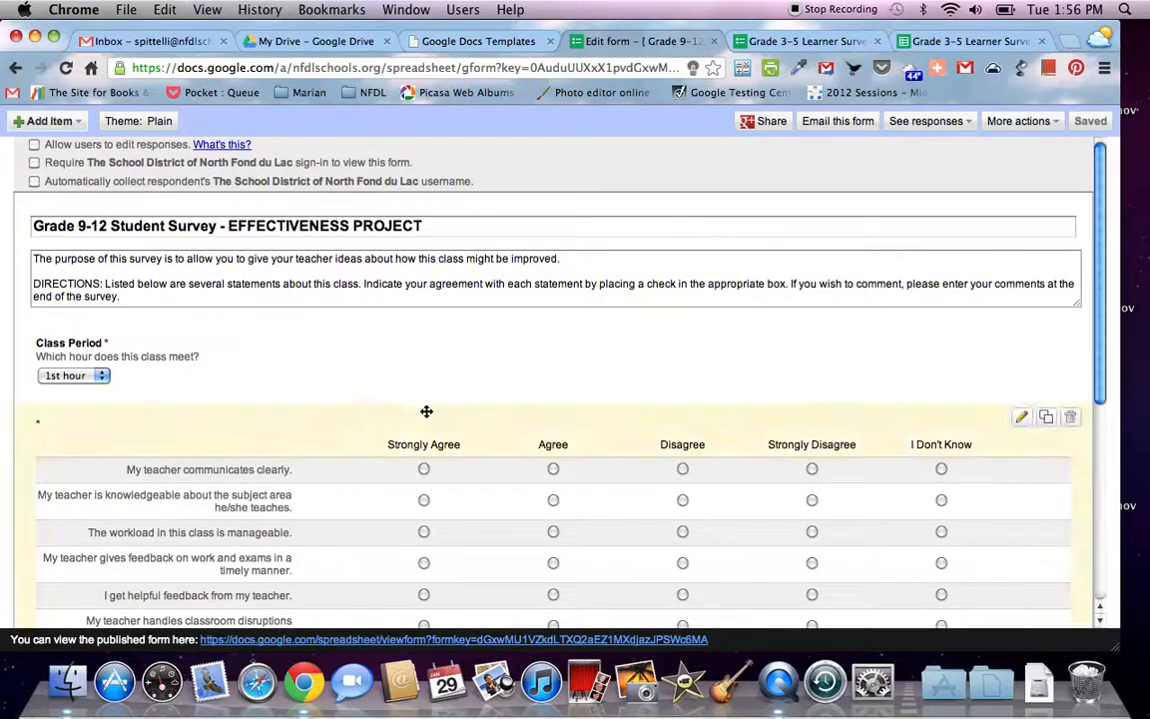
{"action": "left_click", "coordinate": [715, 42]}
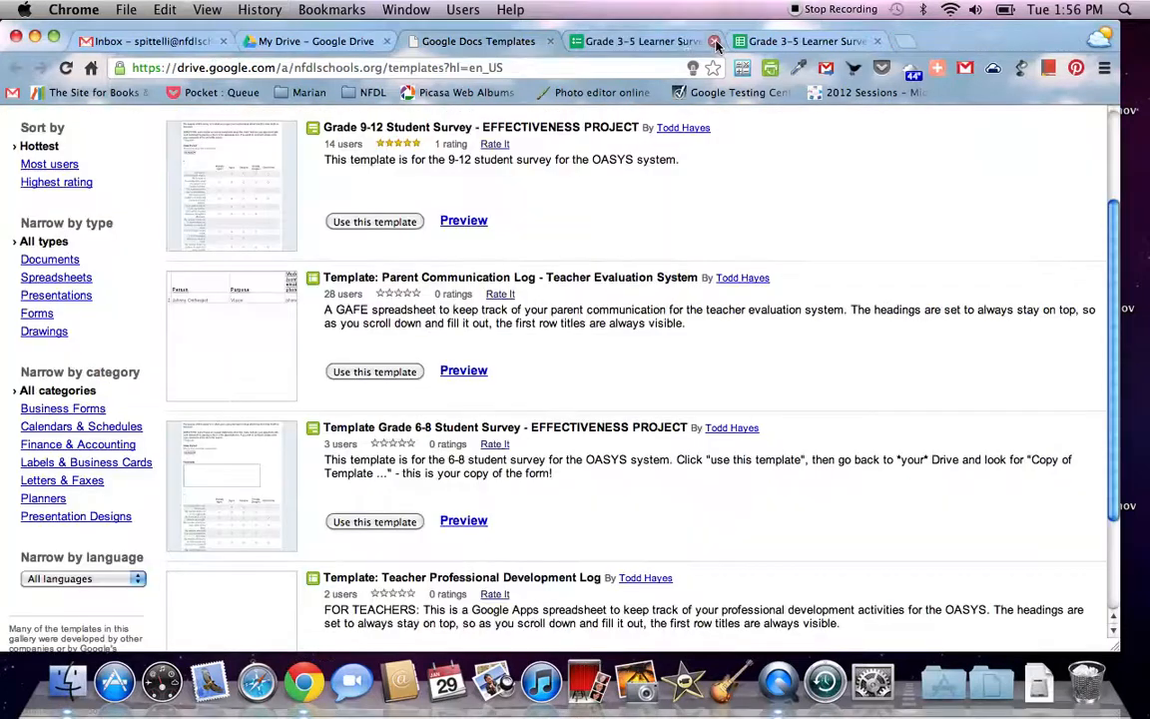
Look through the questions of the live "Grade 3-5 Learner Survey - Education Specialists" form.
{"action": "left_click", "coordinate": [669, 42]}
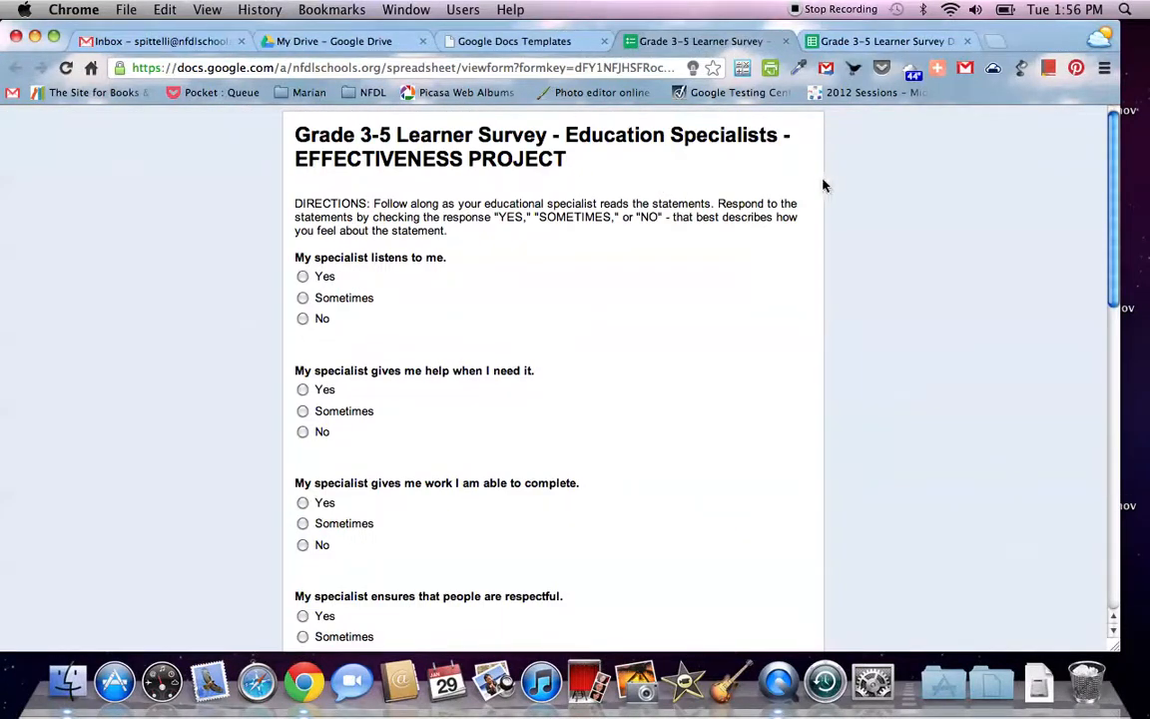
{"action": "scroll", "coordinate": [835, 190], "scroll_direction": "down", "scroll_amount": 10}
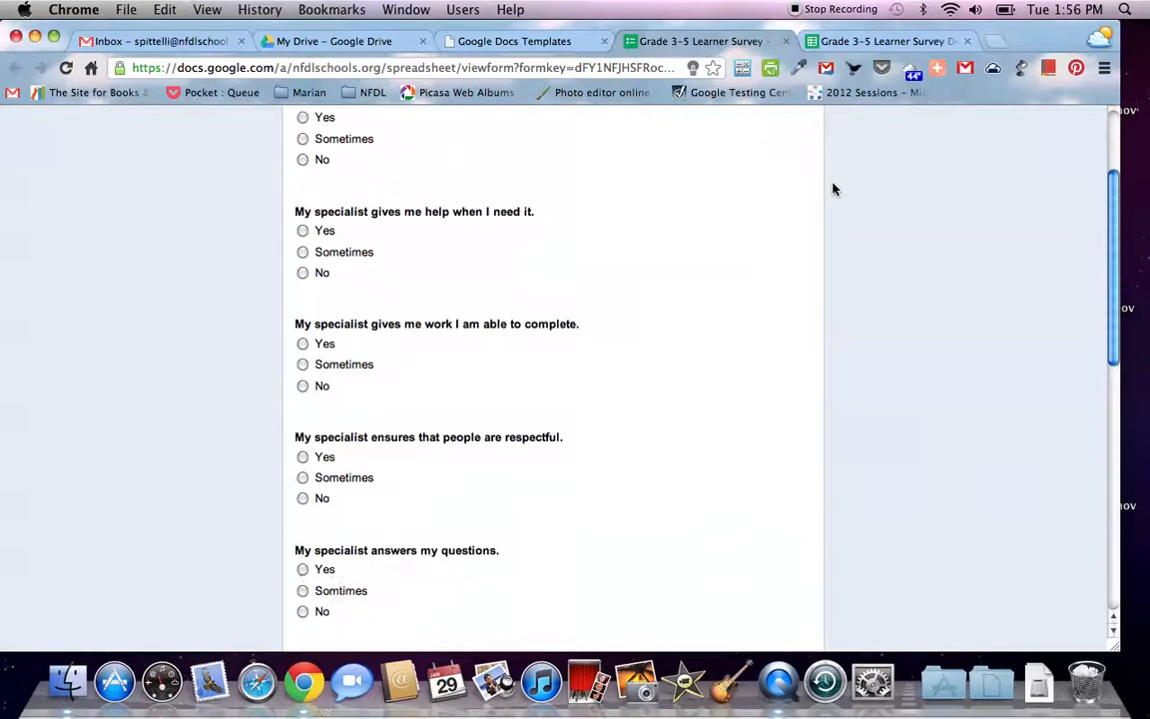
{"action": "scroll", "coordinate": [834, 189], "scroll_direction": "up", "scroll_amount": 10}
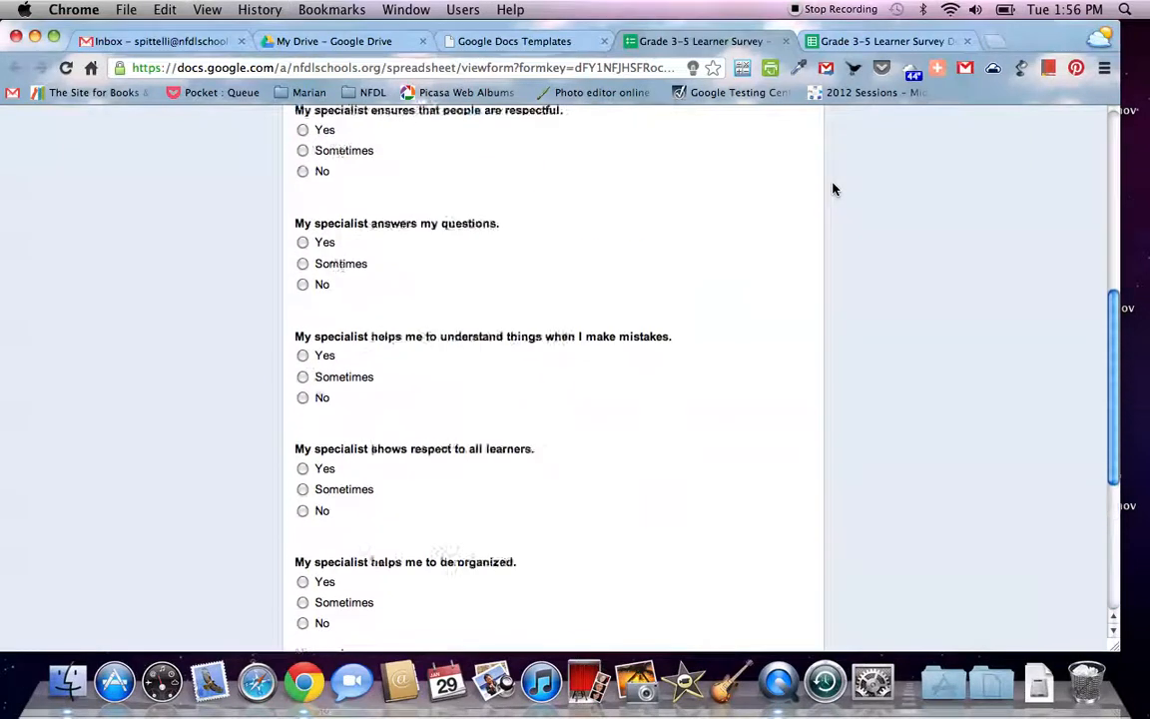
Examine the collected answers across all rows and columns of the "Grade 3-5 Learner Survey Dec 2012" response spreadsheet.
{"action": "left_click", "coordinate": [851, 44]}
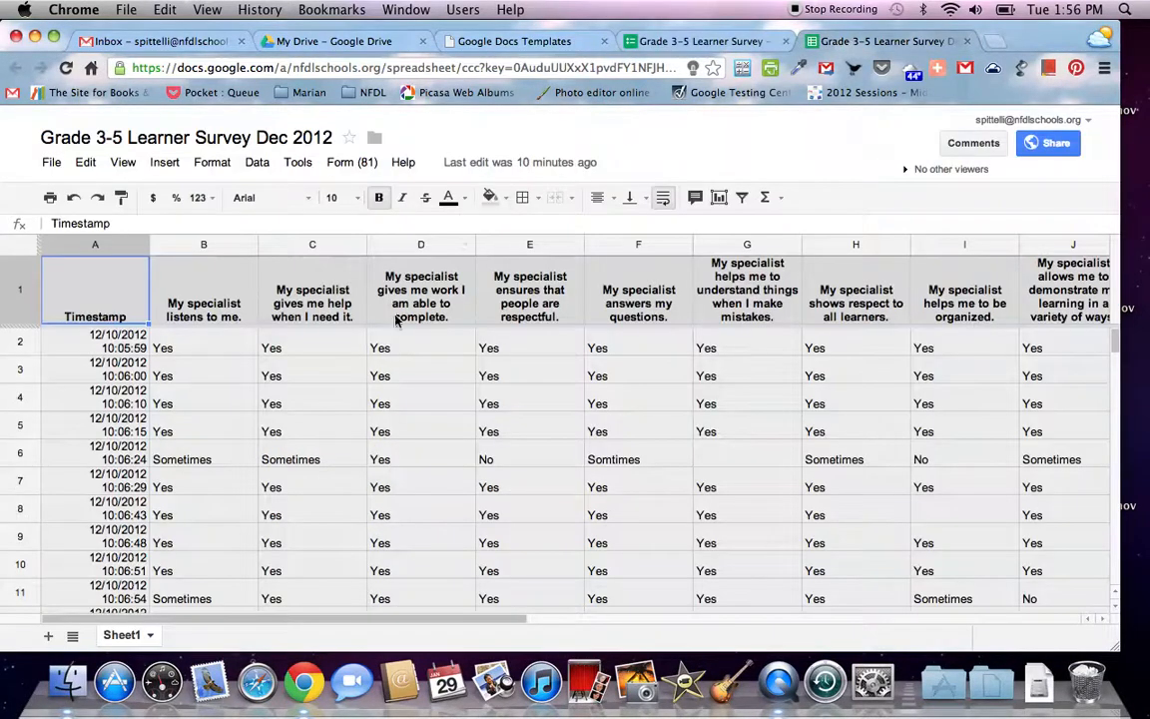
{"action": "scroll", "coordinate": [520, 360], "scroll_direction": "down", "scroll_amount": 4}
{"action": "scroll", "coordinate": [520, 359], "scroll_direction": "down", "scroll_amount": 20}
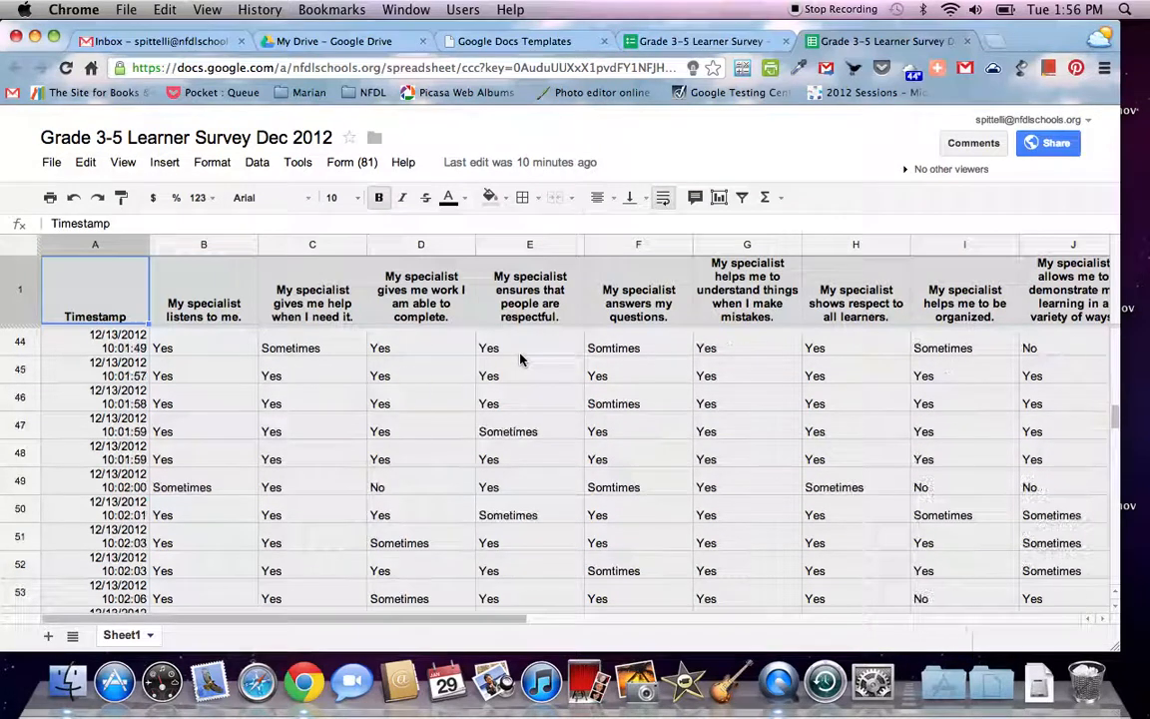
{"action": "scroll", "coordinate": [521, 359], "scroll_direction": "up", "scroll_amount": 20}
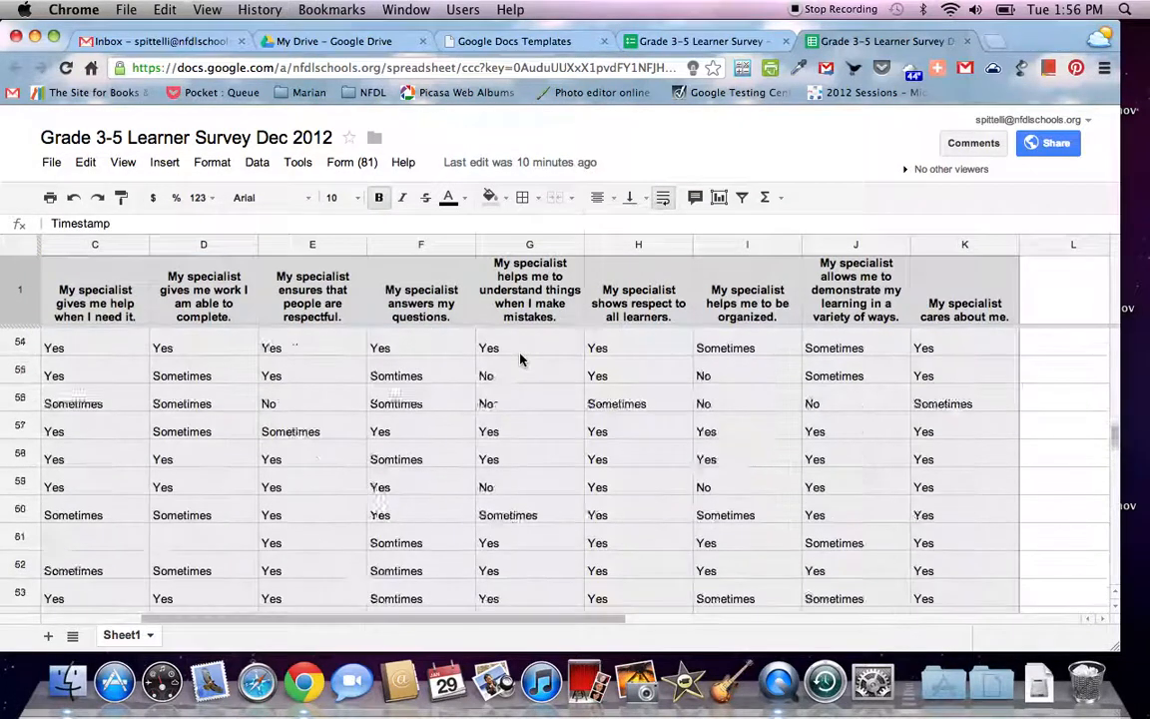
{"action": "scroll", "coordinate": [520, 360], "scroll_direction": "up", "scroll_amount": 3}
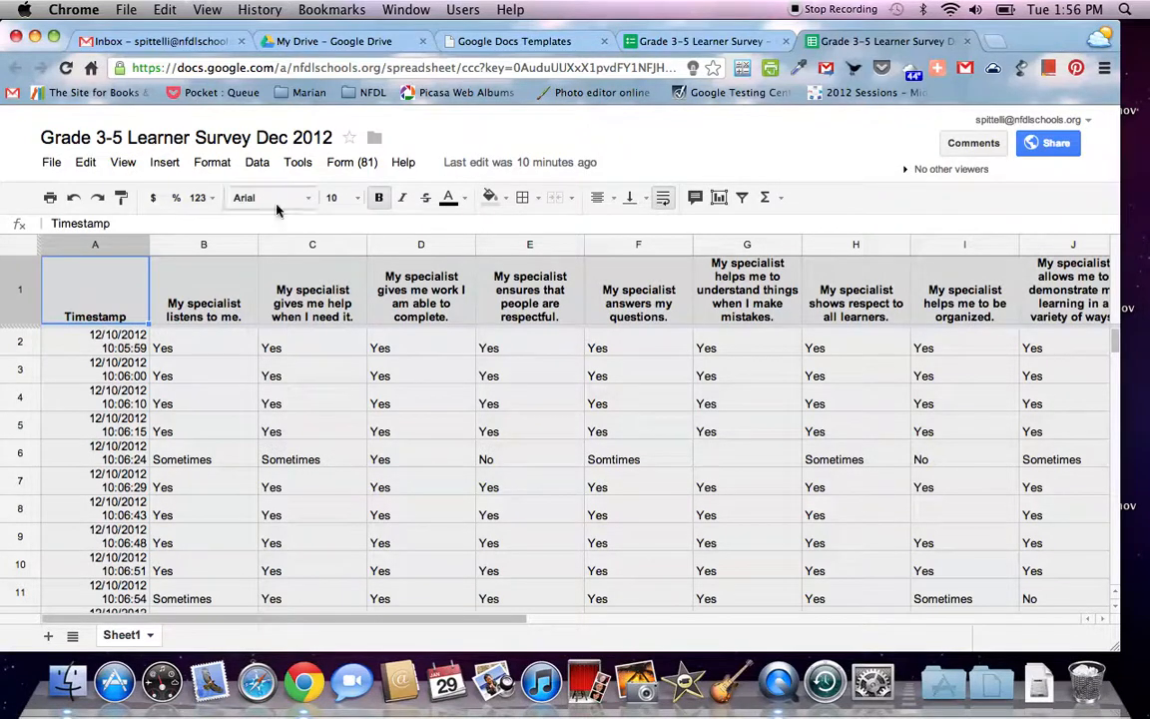
Show the form's summary of responses, review the pie charts and percentages for each question, and close the summary.
{"action": "left_click", "coordinate": [341, 165]}
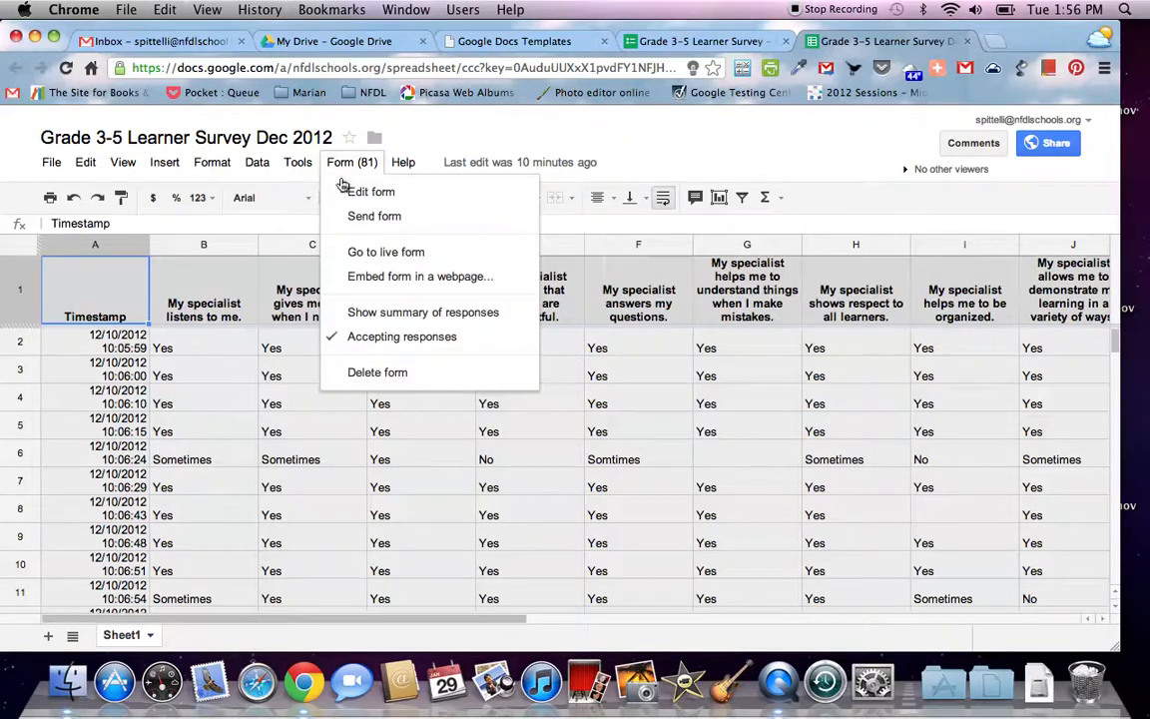
{"action": "left_click", "coordinate": [440, 316]}
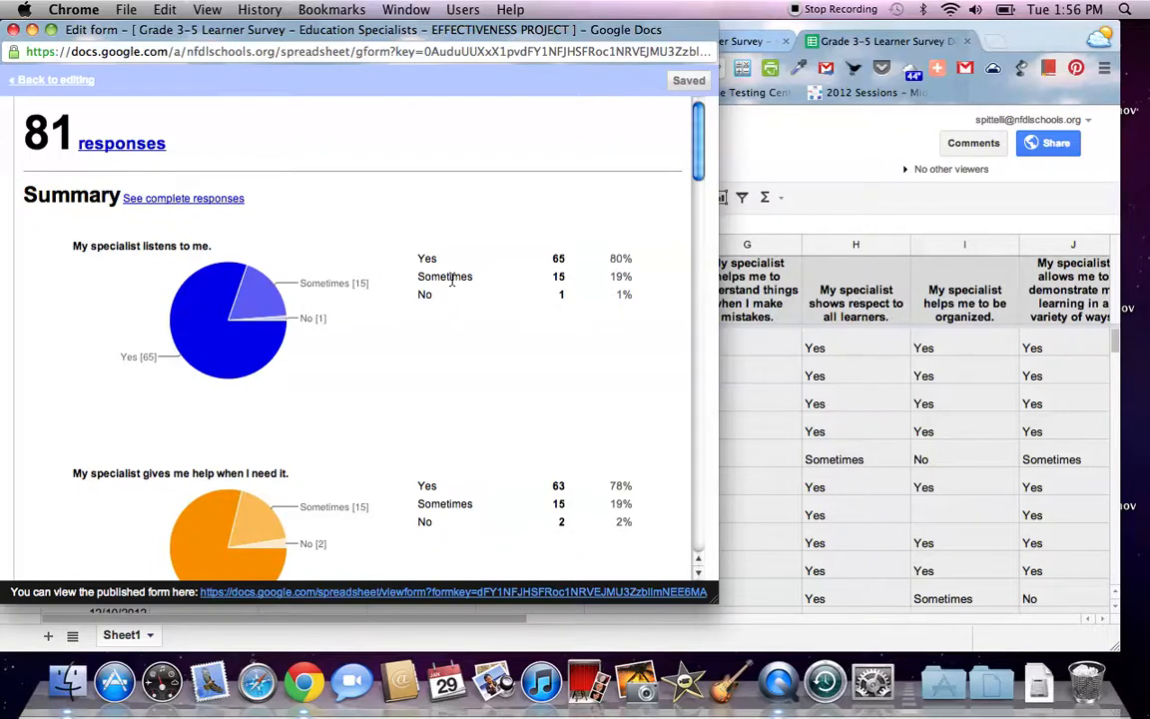
{"action": "double_click", "coordinate": [558, 258]}
{"action": "left_click", "coordinate": [580, 305]}
{"action": "scroll", "coordinate": [650, 335], "scroll_direction": "down", "scroll_amount": 15}
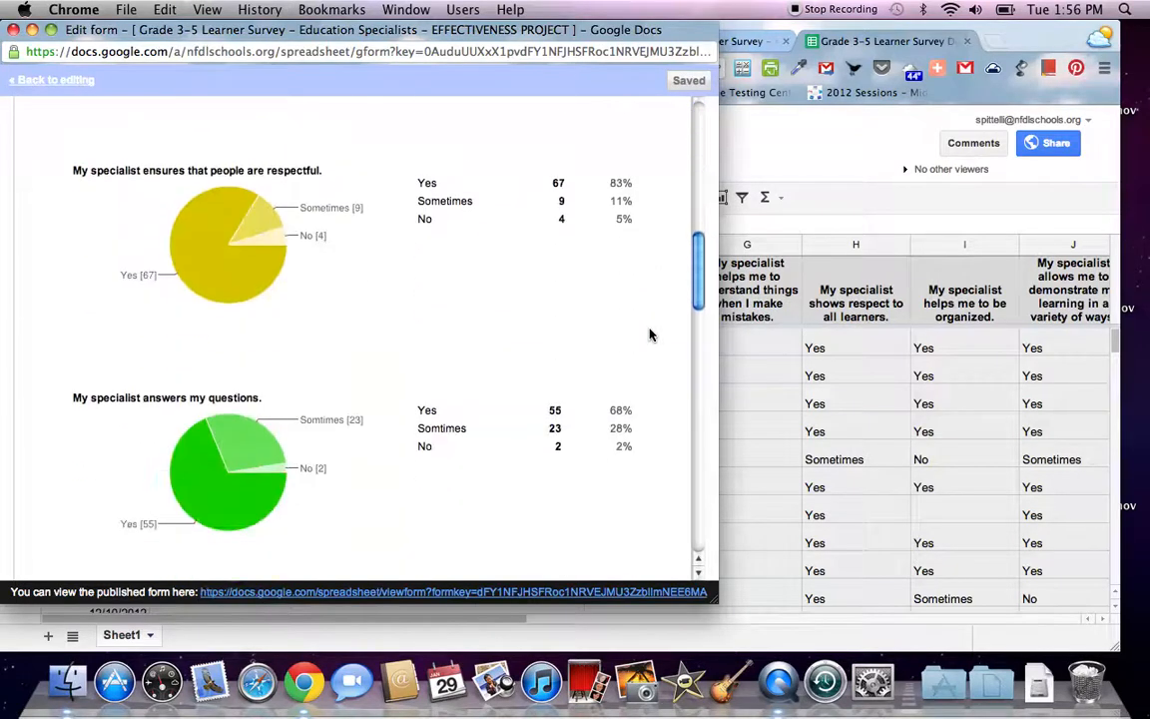
{"action": "scroll", "coordinate": [650, 335], "scroll_direction": "up", "scroll_amount": 10}
{"action": "scroll", "coordinate": [651, 334], "scroll_direction": "up", "scroll_amount": 10}
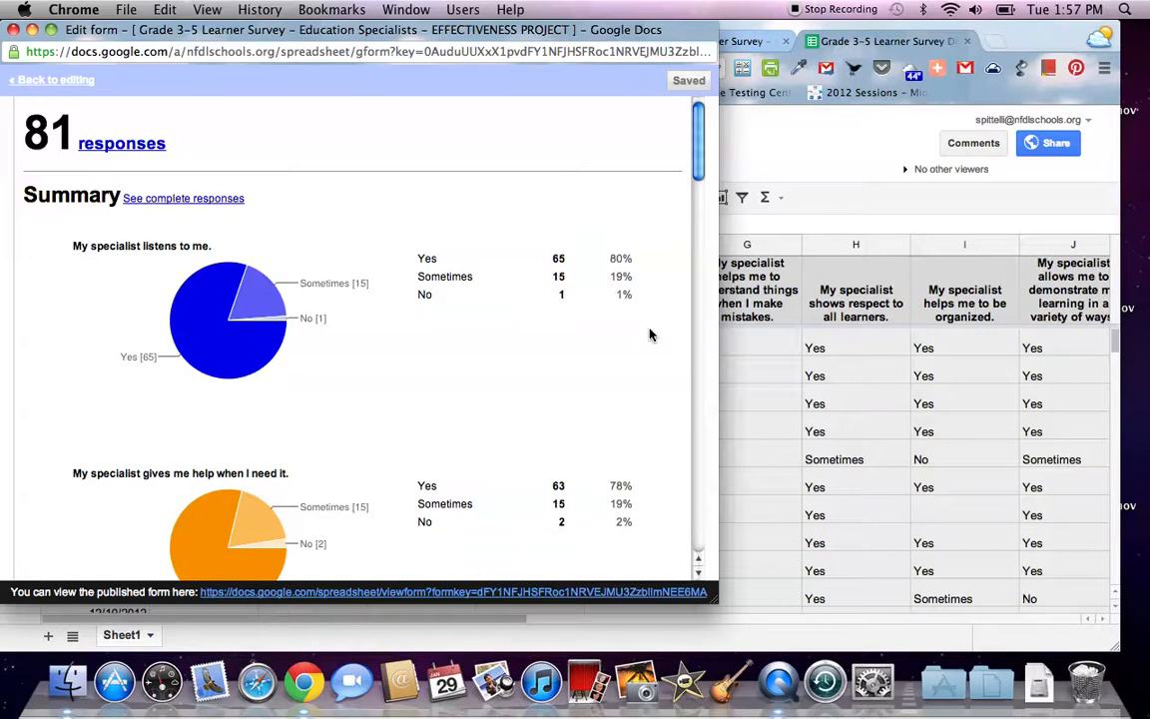
{"action": "left_click", "coordinate": [12, 31]}
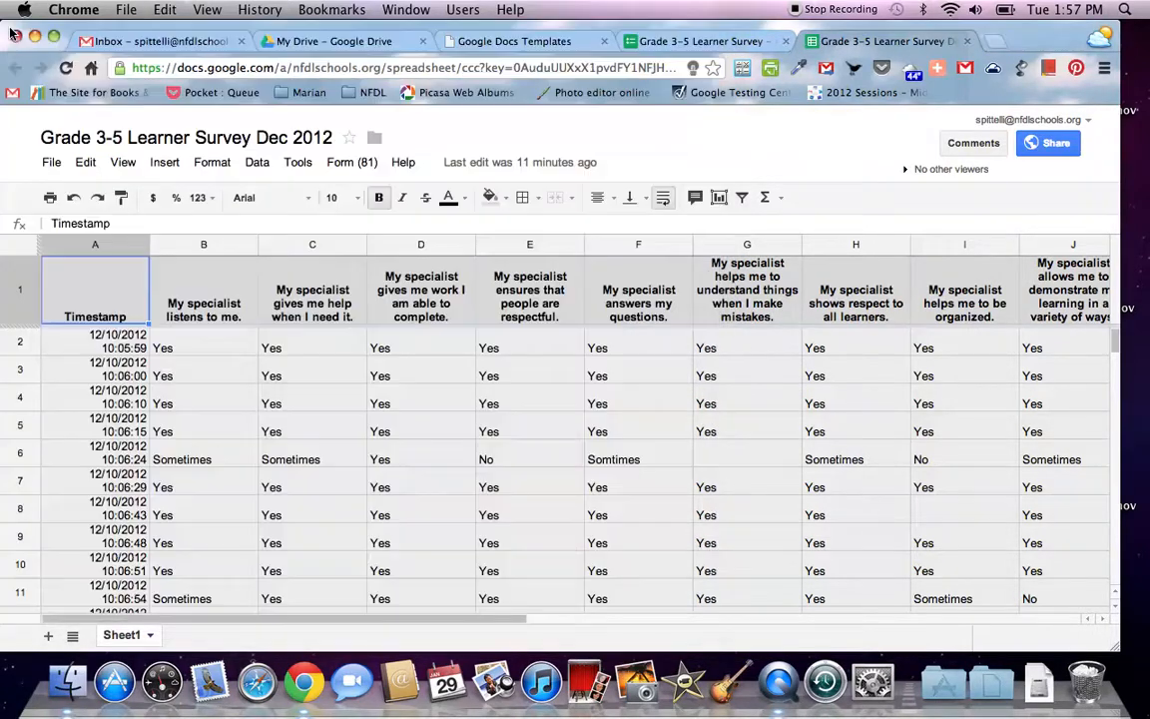